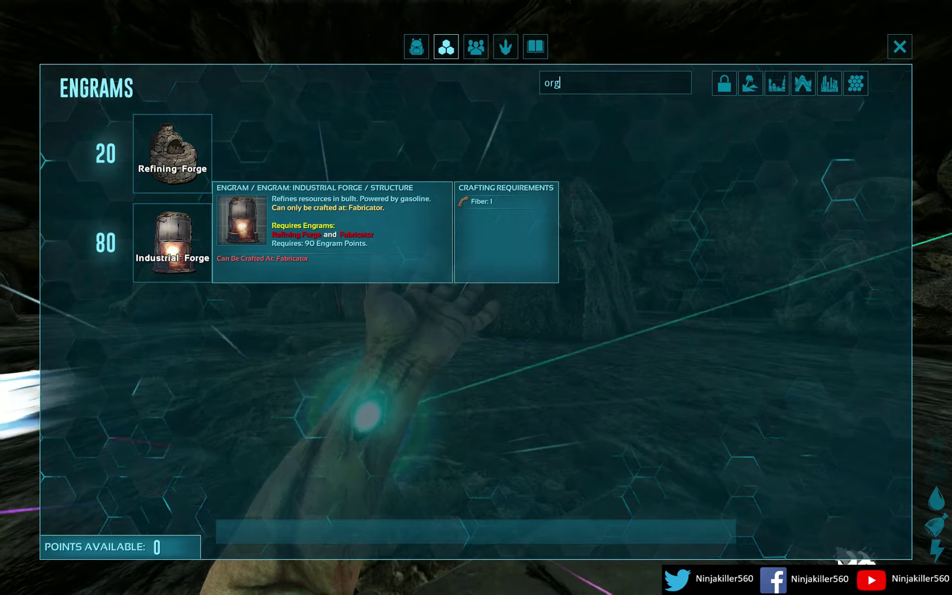
Leave the Industrial Forge engram in ARK and switch to the nipiro.de generator in Chrome
{"action": "key", "text": "alt+Tab"}
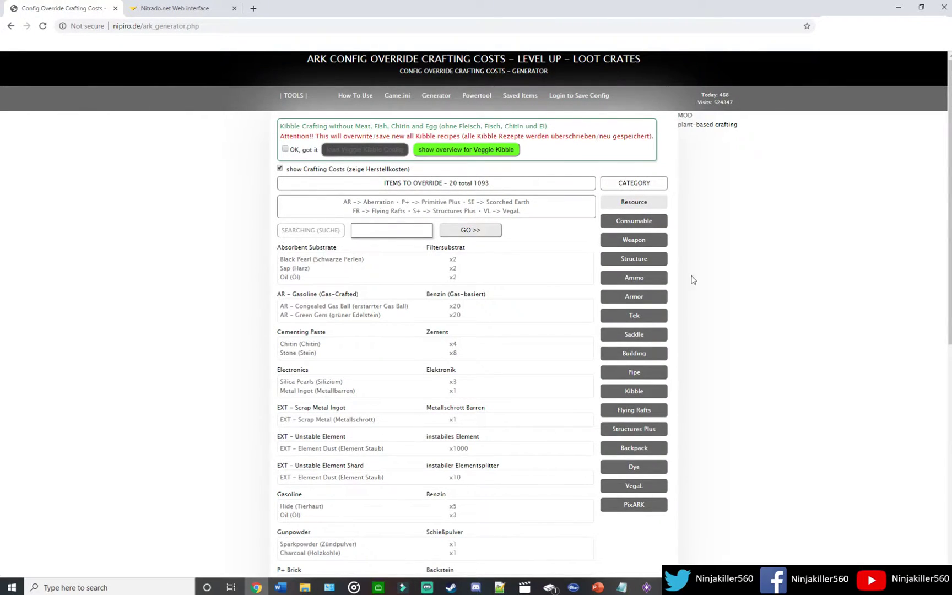
Search the generator's item list for 'forge' and open the Industrial Forge recipe
{"action": "left_click", "coordinate": [391, 229]}
{"action": "key", "text": "Down"}
{"action": "left_click", "coordinate": [398, 251]}
{"action": "left_click", "coordinate": [456, 233]}
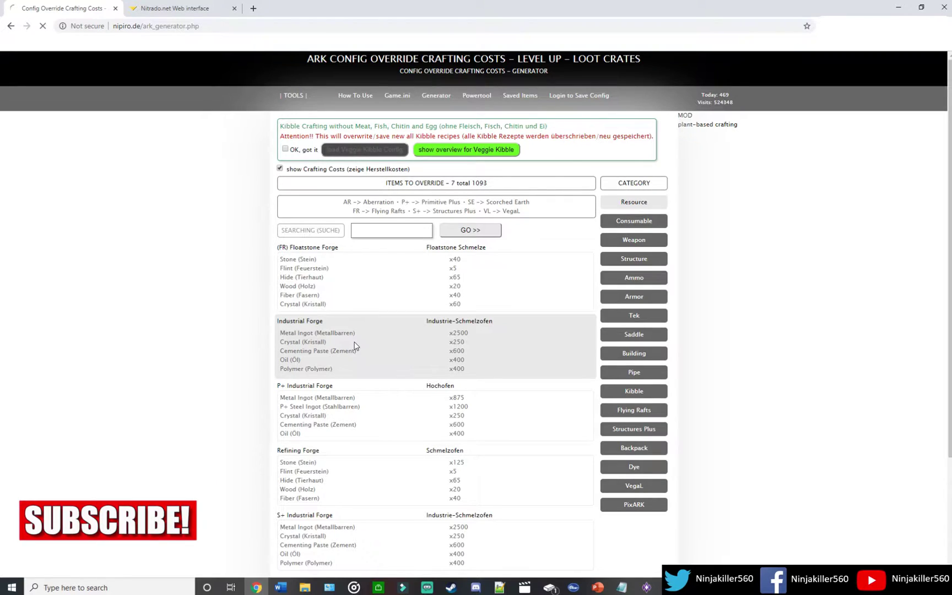
{"action": "left_click", "coordinate": [355, 346]}
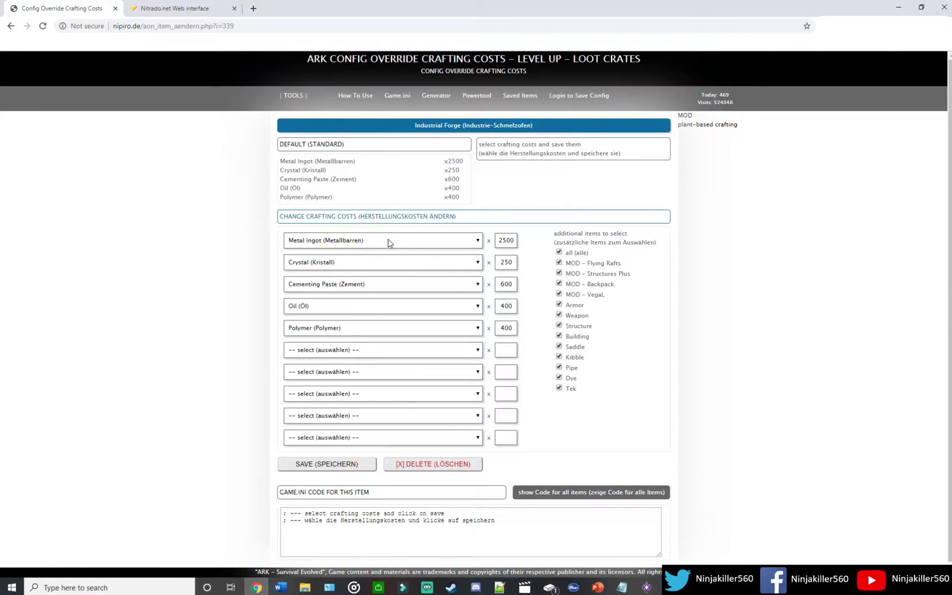
Clear Metal Ingot and Crystal to '-- select --' with quantity 0, and set Oil to 200
{"action": "left_click", "coordinate": [389, 241]}
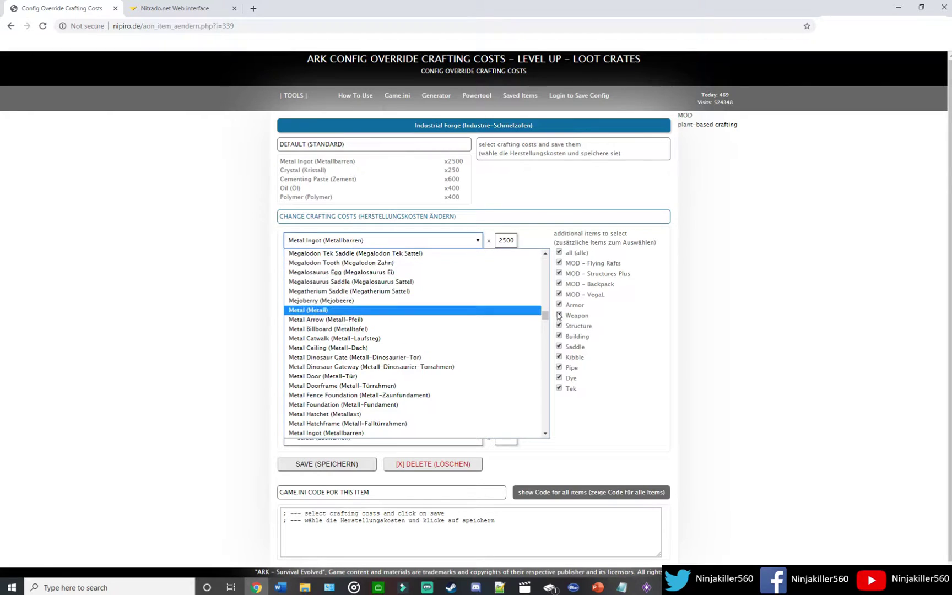
{"action": "left_click_drag", "start_coordinate": [546, 316], "coordinate": [551, 257]}
{"action": "left_click", "coordinate": [377, 253]}
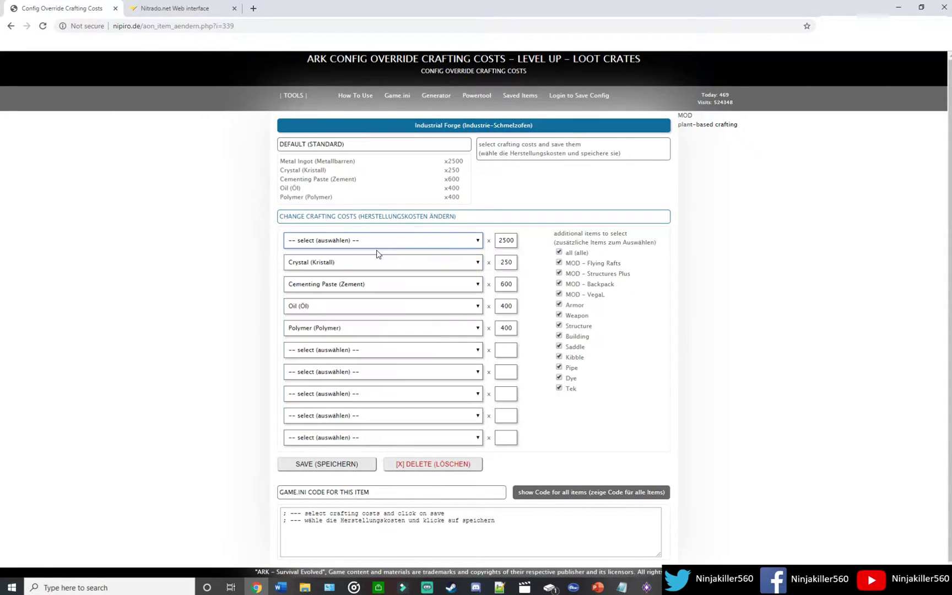
{"action": "scroll", "coordinate": [416, 357], "scroll_direction": "down", "scroll_amount": 10}
{"action": "left_click_drag", "start_coordinate": [545, 308], "coordinate": [550, 269]}
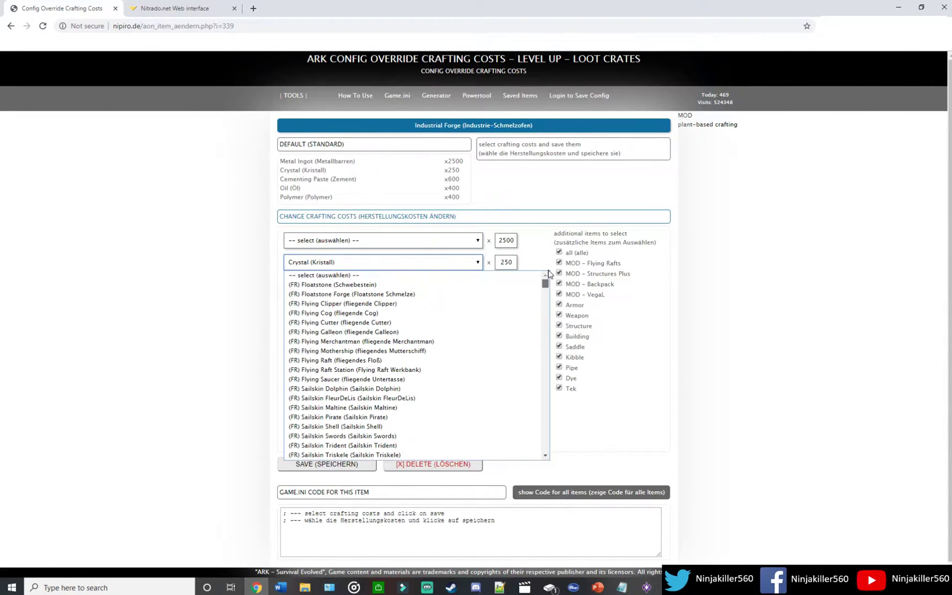
{"action": "left_click", "coordinate": [372, 275]}
{"action": "double_click", "coordinate": [509, 262]}
{"action": "type", "text": "0"}
{"action": "double_click", "coordinate": [507, 240]}
{"action": "type", "text": "0"}
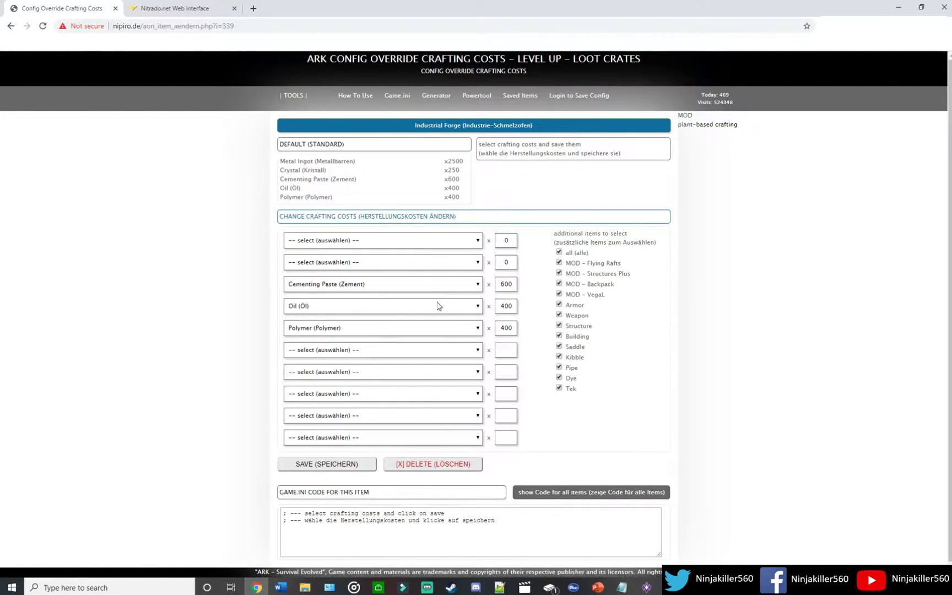
{"action": "left_click", "coordinate": [507, 306]}
Replace Cementing Paste with Fiber and remove Polymer from the Industrial Forge recipe
{"action": "left_click", "coordinate": [428, 286]}
{"action": "scroll", "coordinate": [366, 407], "scroll_direction": "down", "scroll_amount": 2}
{"action": "scroll", "coordinate": [379, 417], "scroll_direction": "up", "scroll_amount": 5}
{"action": "scroll", "coordinate": [387, 420], "scroll_direction": "up", "scroll_amount": 5}
{"action": "scroll", "coordinate": [393, 425], "scroll_direction": "down", "scroll_amount": 4}
{"action": "scroll", "coordinate": [392, 425], "scroll_direction": "down", "scroll_amount": 5}
{"action": "scroll", "coordinate": [387, 425], "scroll_direction": "up", "scroll_amount": 3}
{"action": "scroll", "coordinate": [384, 424], "scroll_direction": "up", "scroll_amount": 3}
{"action": "scroll", "coordinate": [373, 424], "scroll_direction": "down", "scroll_amount": 7}
{"action": "scroll", "coordinate": [373, 423], "scroll_direction": "down", "scroll_amount": 5}
{"action": "scroll", "coordinate": [372, 423], "scroll_direction": "down", "scroll_amount": 4}
{"action": "scroll", "coordinate": [371, 421], "scroll_direction": "down", "scroll_amount": 3}
{"action": "left_click", "coordinate": [314, 322]}
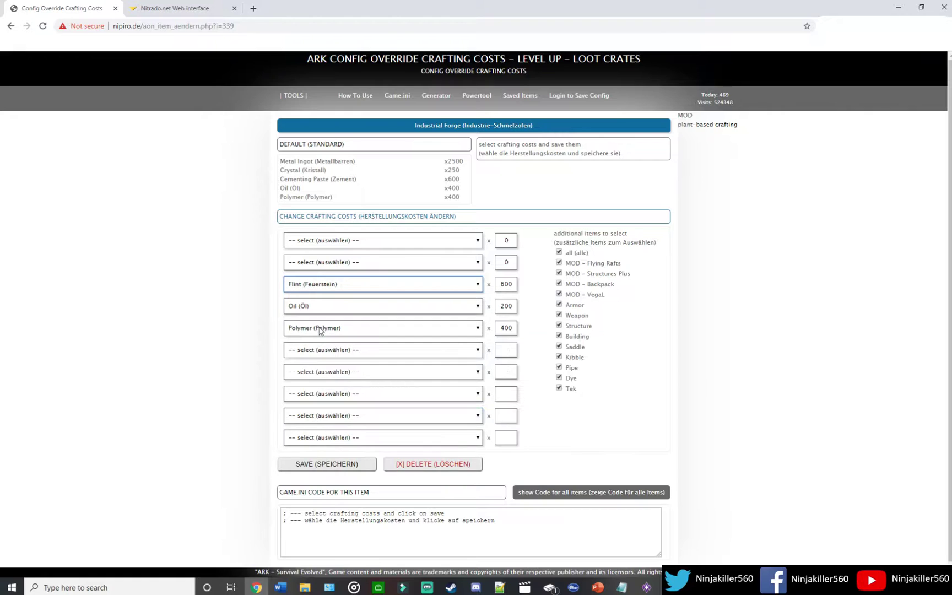
{"action": "left_click", "coordinate": [337, 284]}
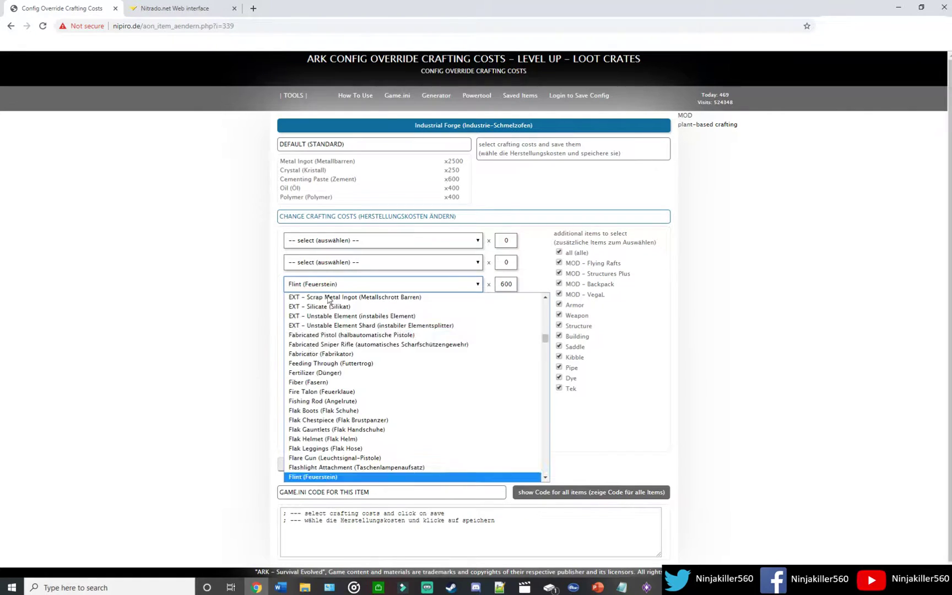
{"action": "left_click", "coordinate": [308, 382]}
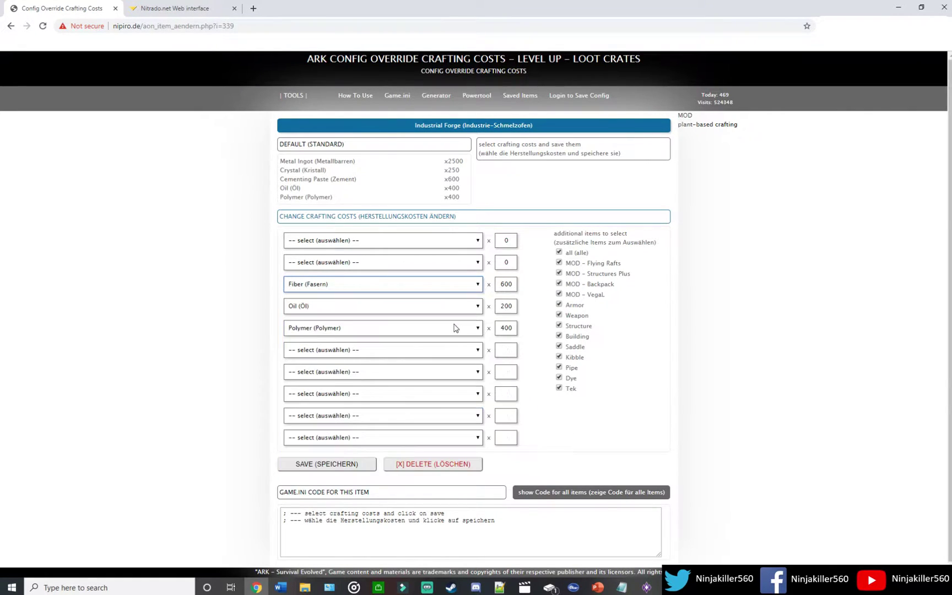
{"action": "double_click", "coordinate": [506, 328]}
{"action": "type", "text": "0"}
{"action": "left_click", "coordinate": [383, 328]}
{"action": "scroll", "coordinate": [535, 427], "scroll_direction": "up", "scroll_amount": 15}
{"action": "left_click", "coordinate": [387, 346]}
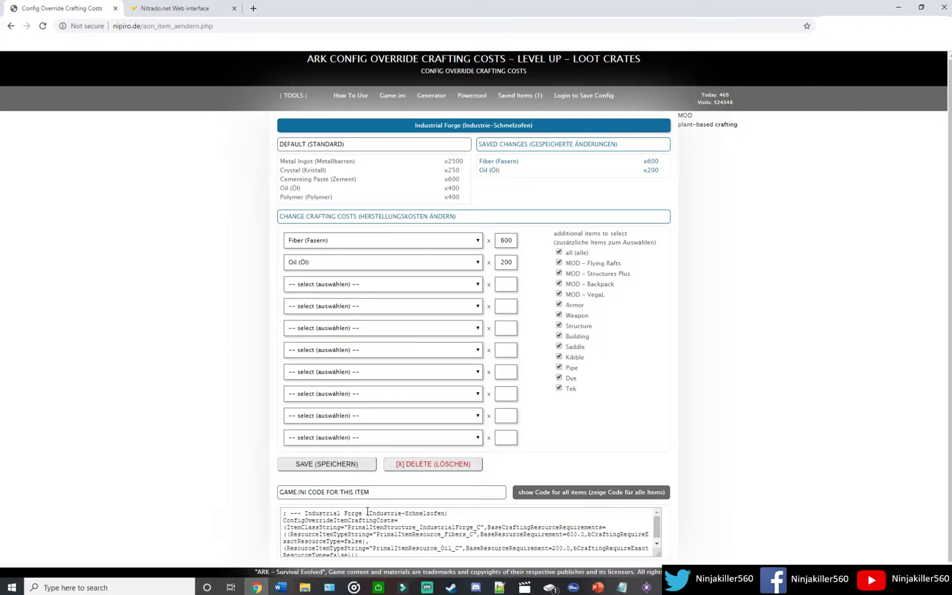
Select all the generated Industrial Forge Game.ini code and bring up its Copy option
{"action": "left_click", "coordinate": [287, 519]}
{"action": "key", "text": "ctrl+a"}
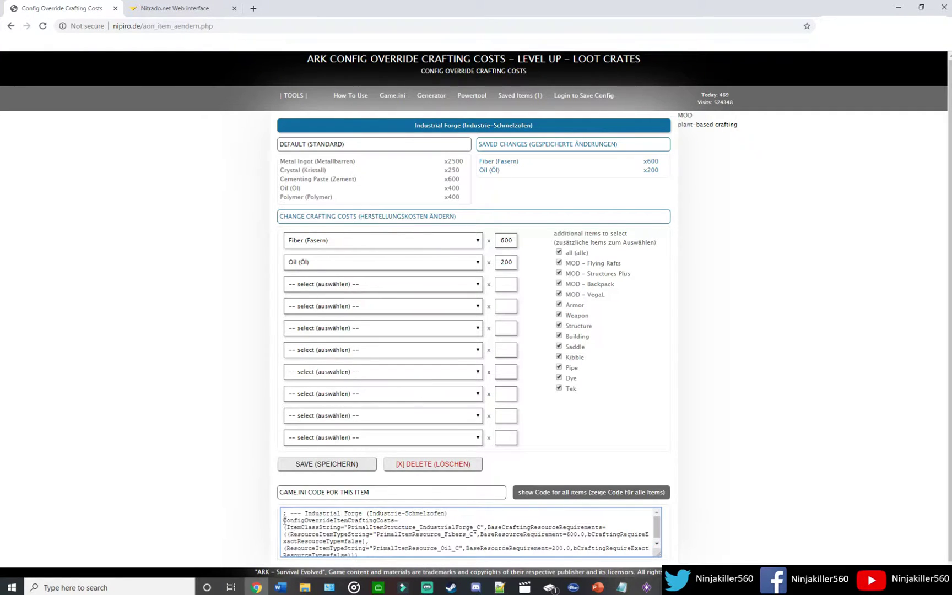
{"action": "left_click_drag", "start_coordinate": [285, 519], "coordinate": [357, 550]}
{"action": "right_click", "coordinate": [327, 528]}
Copy the Industrial Forge code, paste it into Nitrado's Game.ini at line 75, and save
{"action": "left_click", "coordinate": [347, 466]}
{"action": "left_click", "coordinate": [182, 7]}
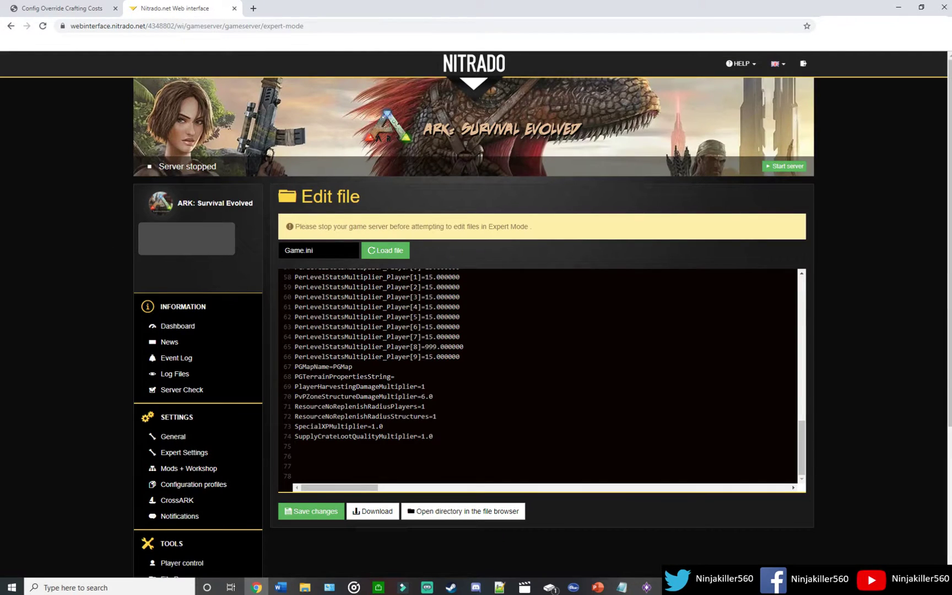
{"action": "key", "text": "ctrl+v"}
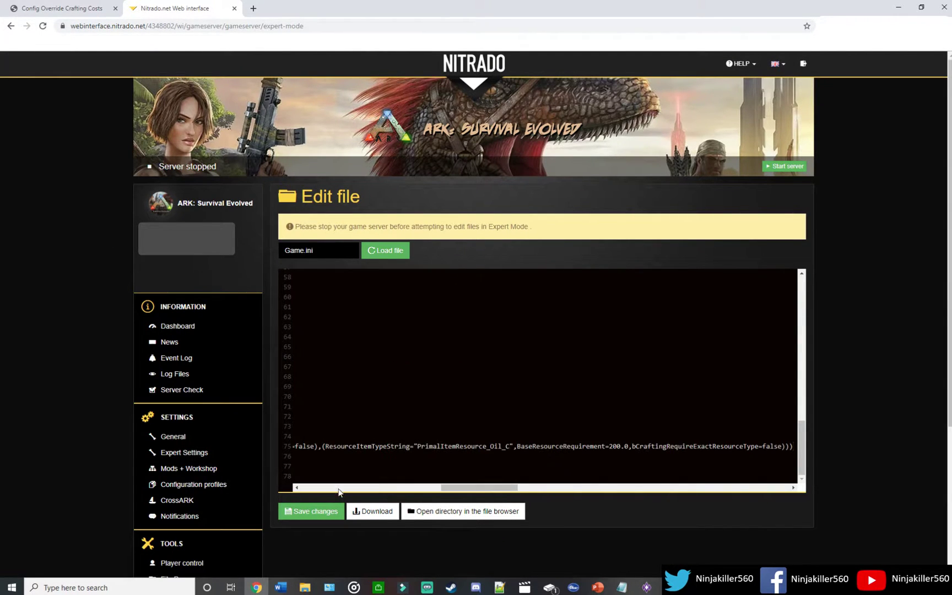
{"action": "left_click", "coordinate": [319, 511]}
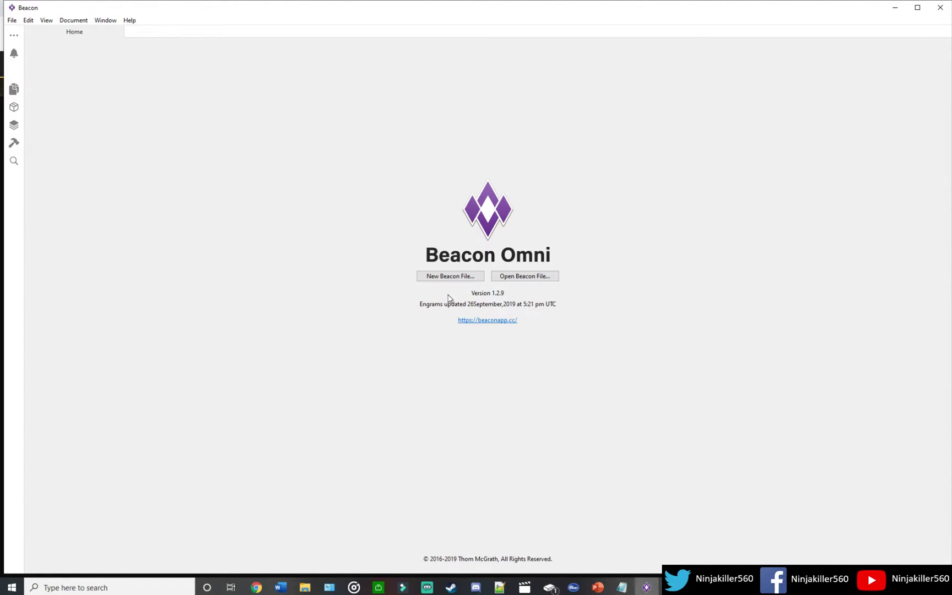
Create a new Beacon file set to the Crafting Costs section and begin adding an engram
{"action": "left_click", "coordinate": [449, 276]}
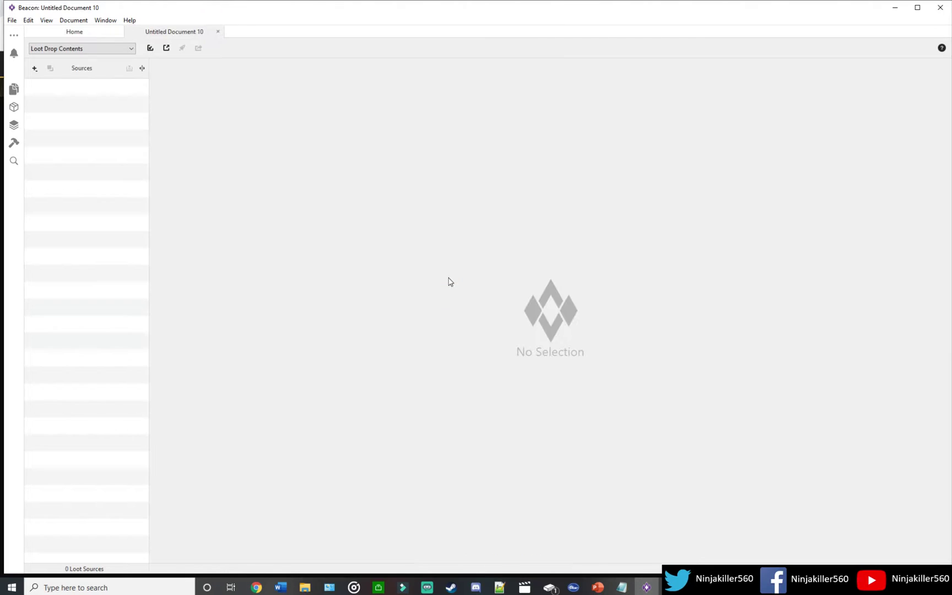
{"action": "left_click", "coordinate": [132, 48]}
{"action": "left_click", "coordinate": [86, 67]}
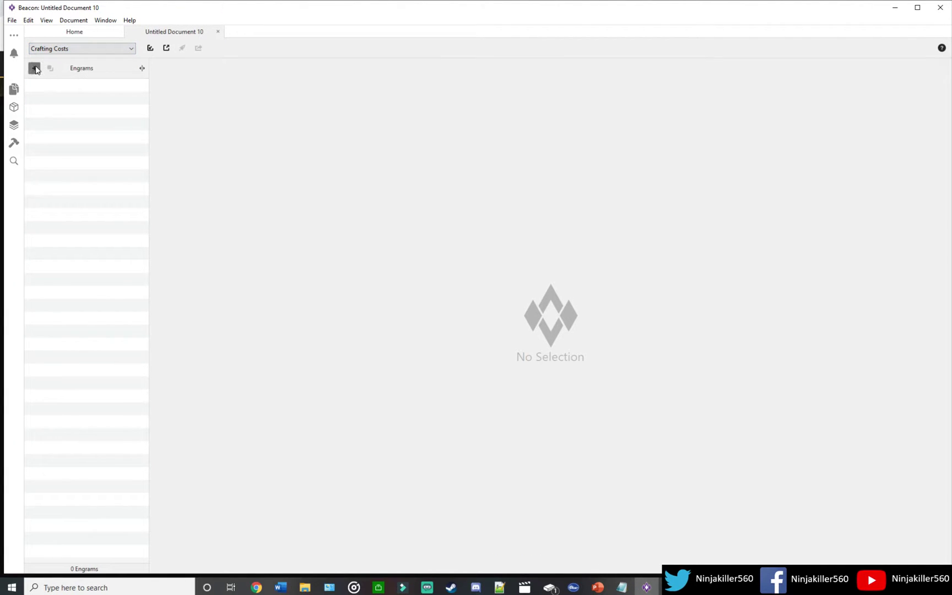
{"action": "left_click", "coordinate": [34, 67]}
{"action": "type", "text": "sword"}
Add Metal Sword with Amarberry, Azulberry, Mejoberry and Narcoberry as resources, each at quantity 1
{"action": "left_click", "coordinate": [388, 133]}
{"action": "left_click", "coordinate": [551, 243]}
{"action": "left_click", "coordinate": [159, 68]}
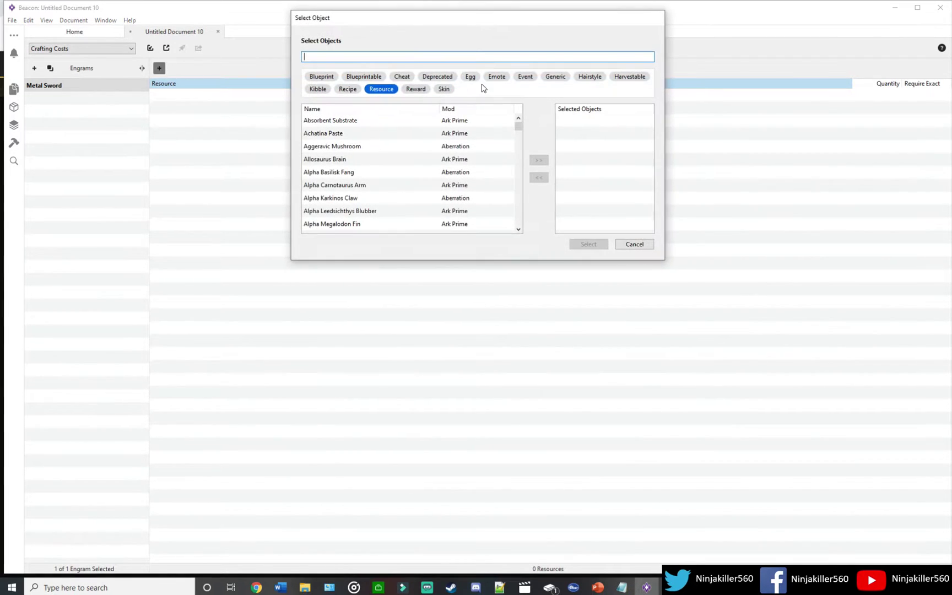
{"action": "type", "text": "berry"}
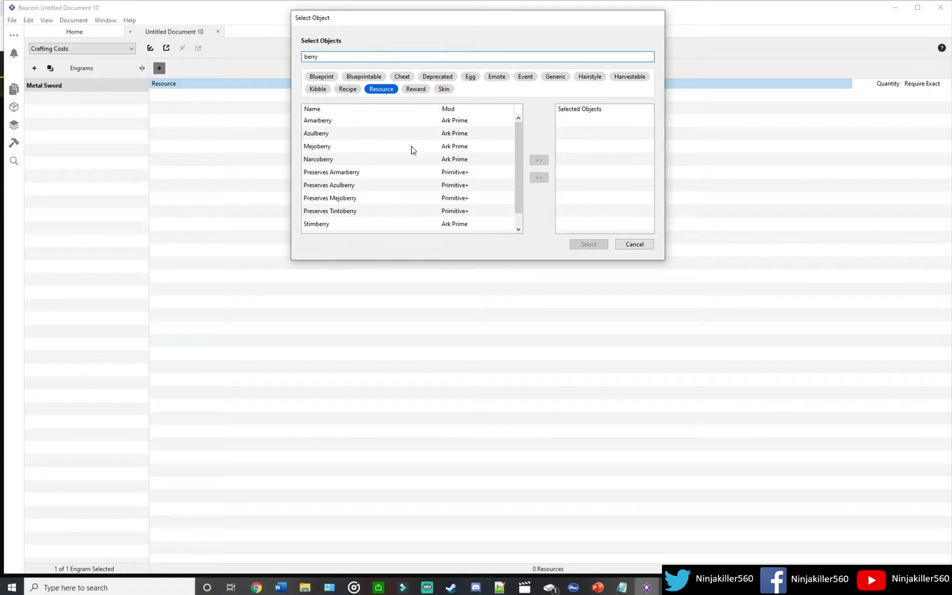
{"action": "left_click_drag", "start_coordinate": [330, 159], "coordinate": [330, 121]}
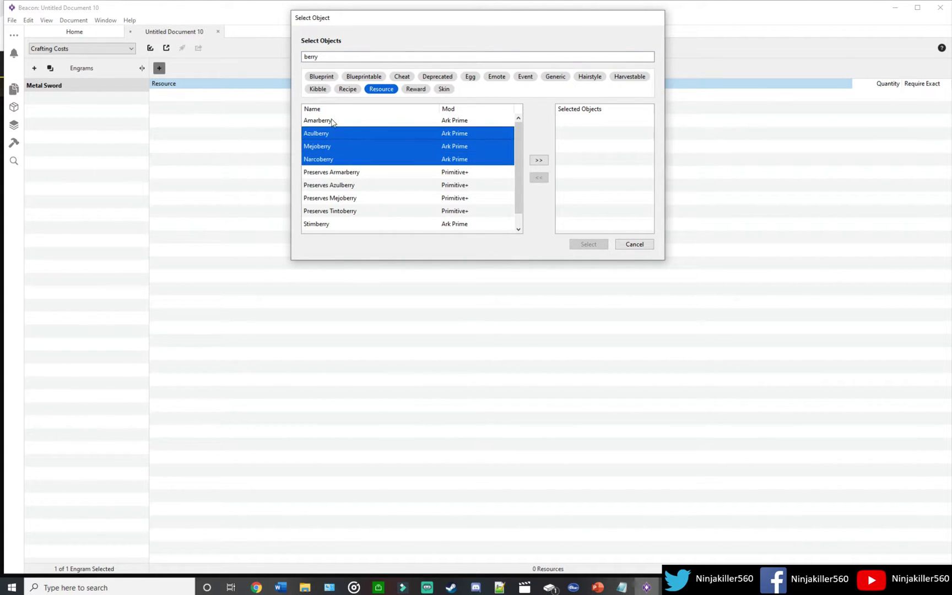
{"action": "left_click", "coordinate": [539, 161]}
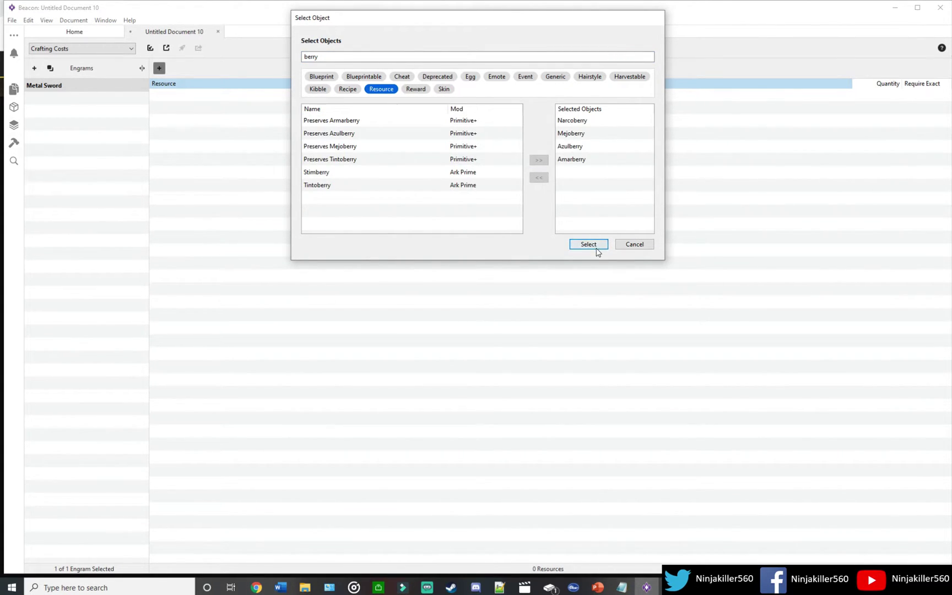
{"action": "left_click", "coordinate": [588, 244]}
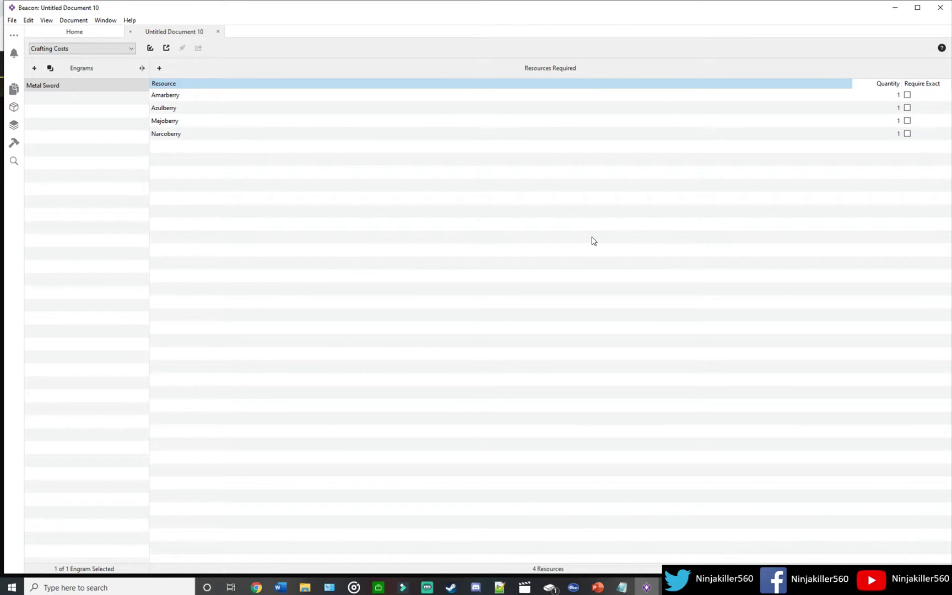
Set the Amarberry quantity to 10, leaving the other three berries at 1
{"action": "left_click", "coordinate": [901, 97]}
{"action": "double_click", "coordinate": [900, 98]}
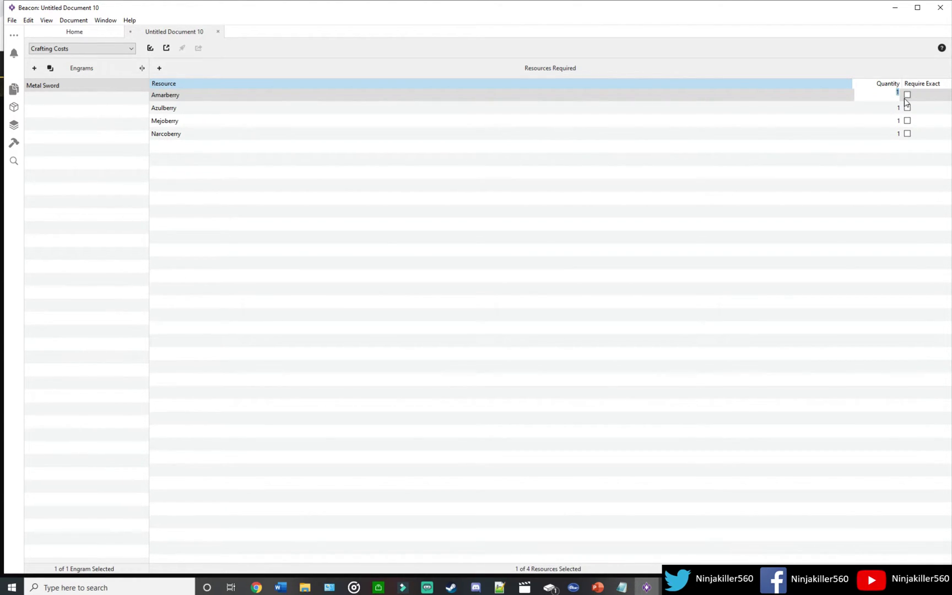
{"action": "type", "text": "10"}
{"action": "left_click", "coordinate": [872, 178]}
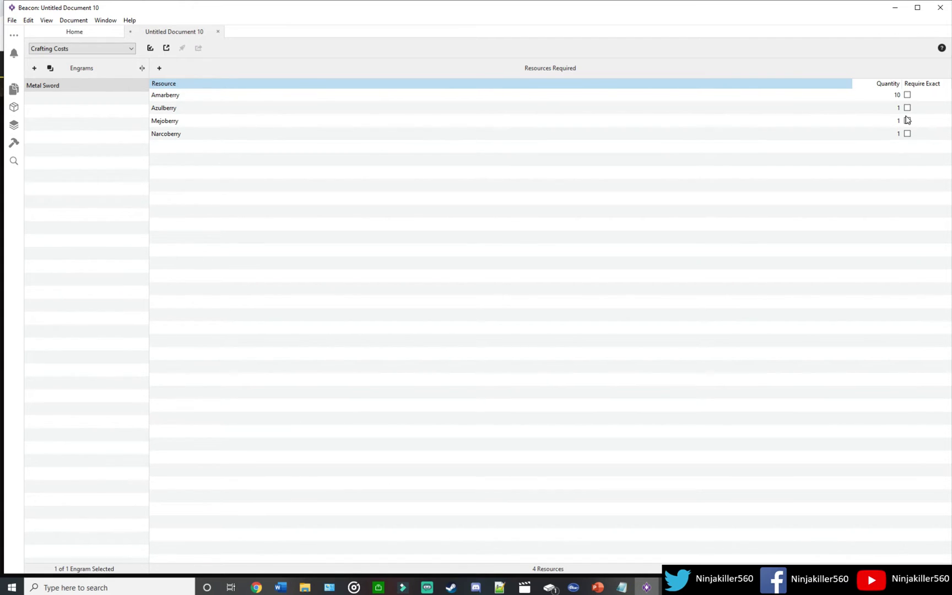
Copy all of the Metal Sword Game.ini code from File > Export, then return to Chrome
{"action": "left_click", "coordinate": [13, 20]}
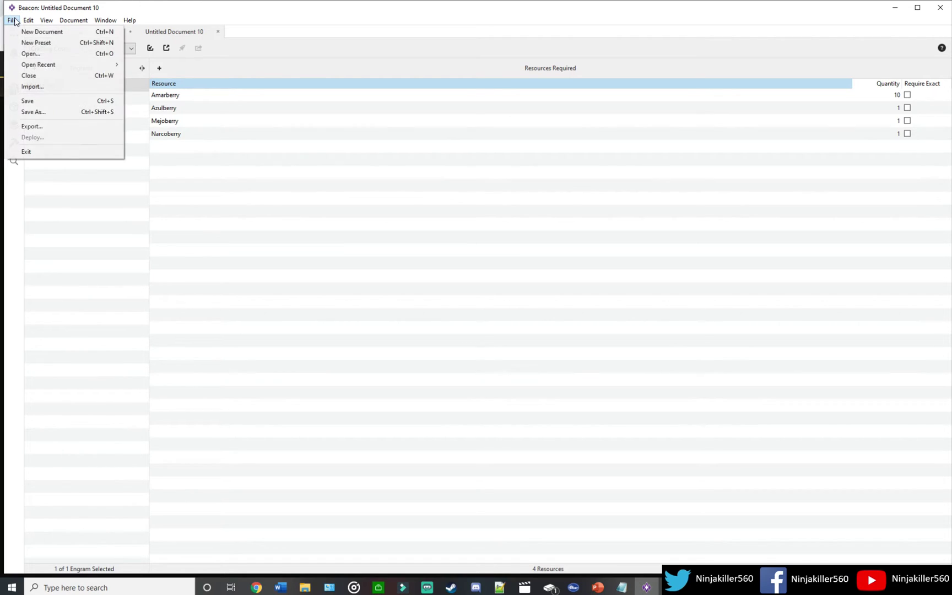
{"action": "left_click", "coordinate": [31, 127]}
{"action": "left_click", "coordinate": [475, 41]}
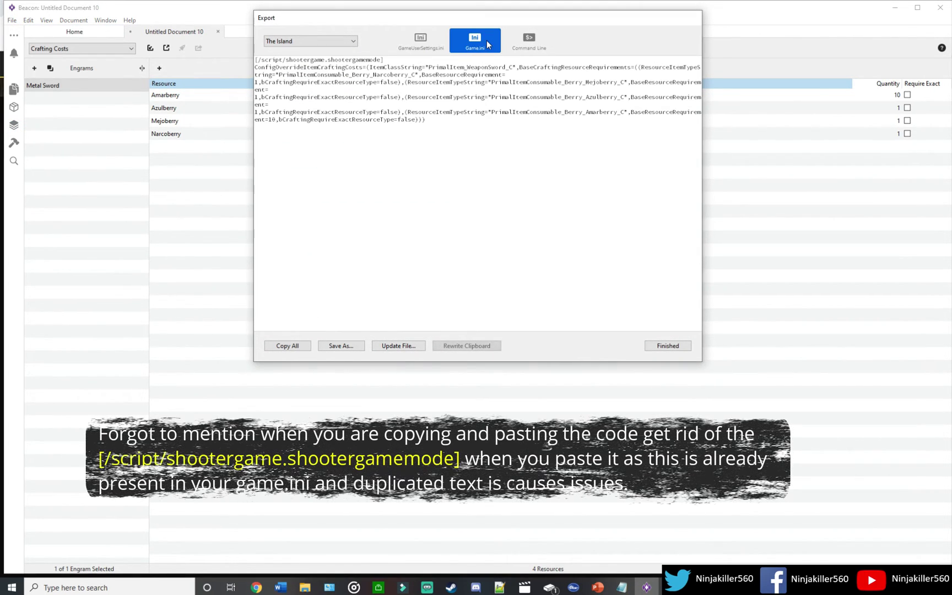
{"action": "left_click", "coordinate": [287, 346]}
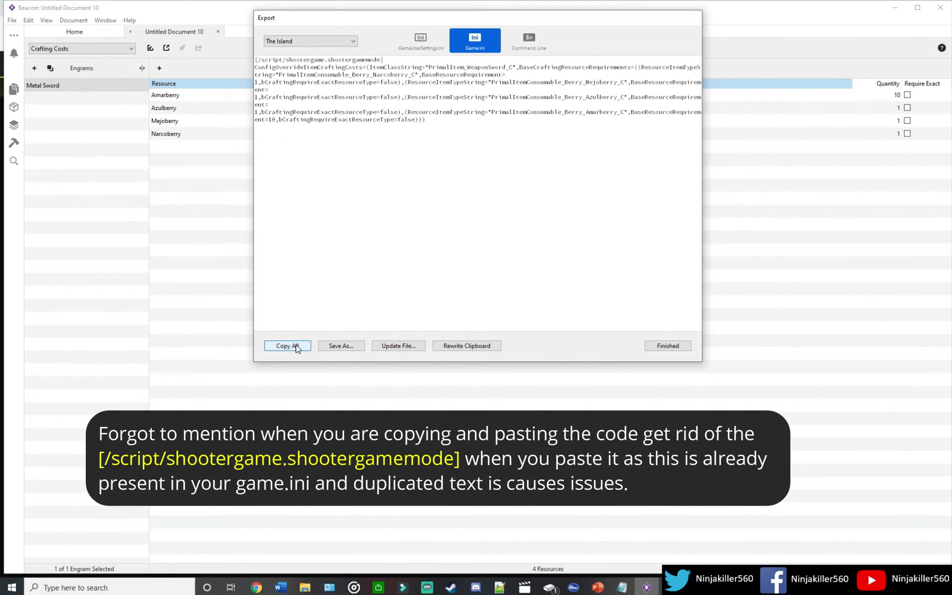
{"action": "left_click", "coordinate": [667, 346]}
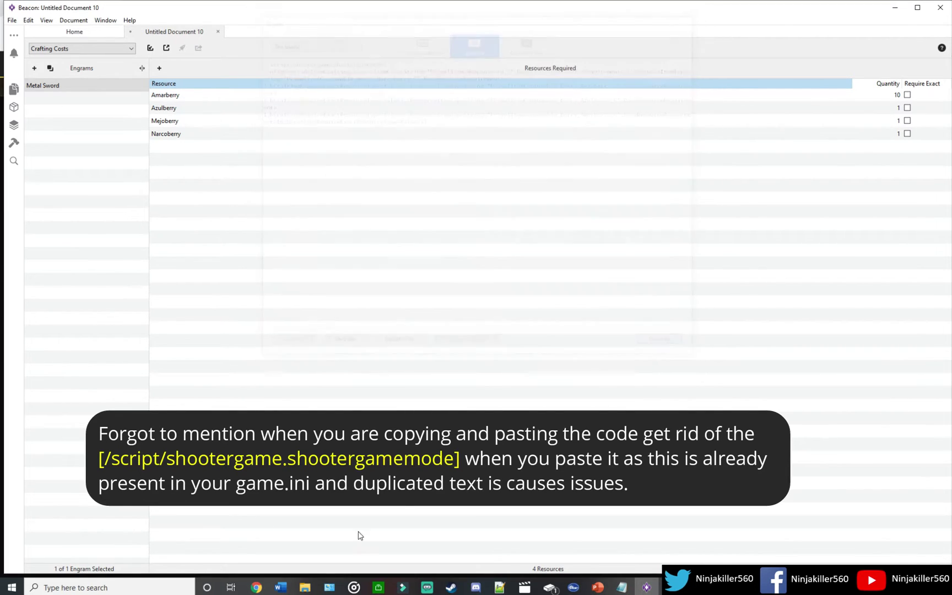
{"action": "left_click", "coordinate": [256, 587]}
Paste the Metal Sword code into Nitrado's Custom Game.ini Settings box and save it
{"action": "left_click", "coordinate": [231, 550]}
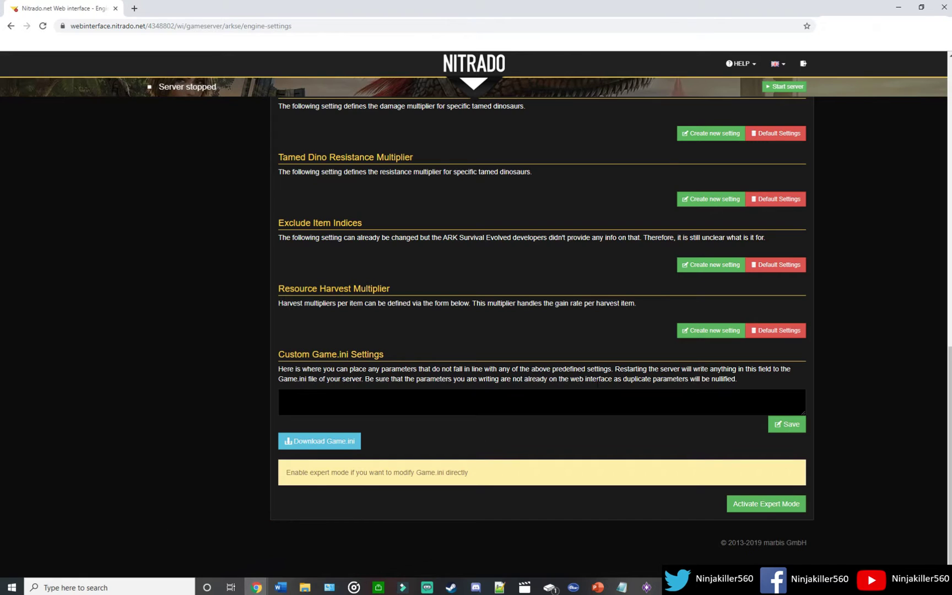
{"action": "left_click", "coordinate": [542, 402]}
{"action": "key", "text": "ctrl+v"}
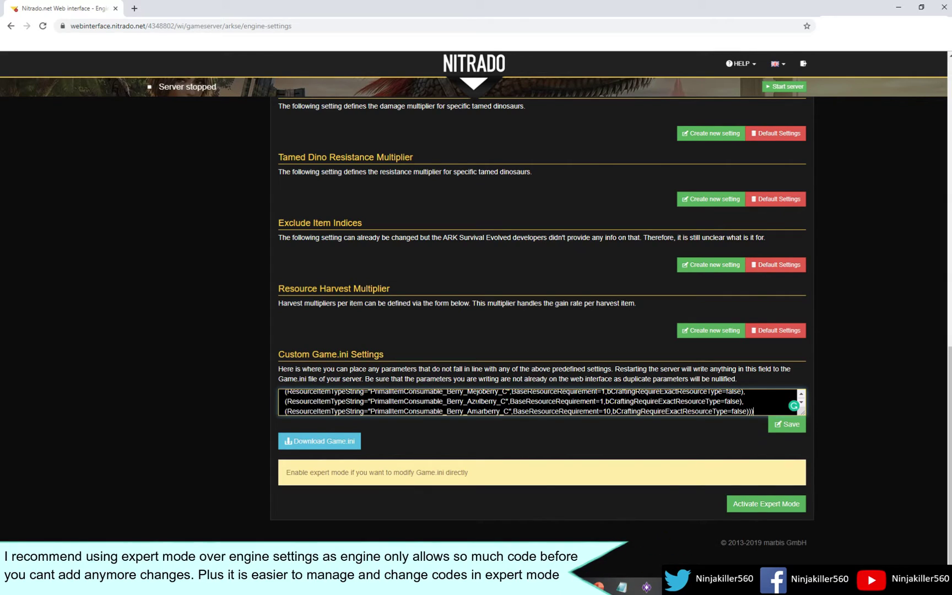
{"action": "left_click", "coordinate": [793, 429]}
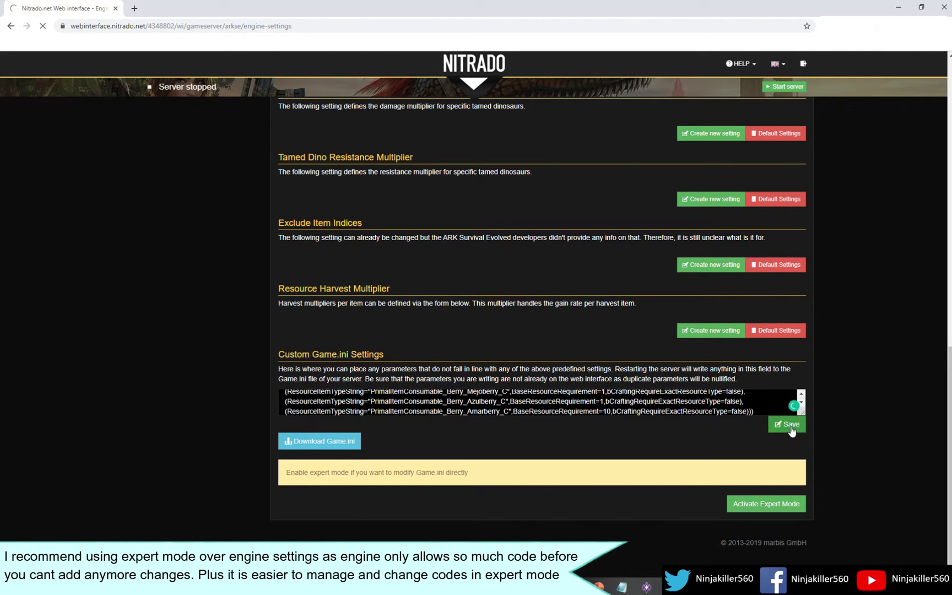